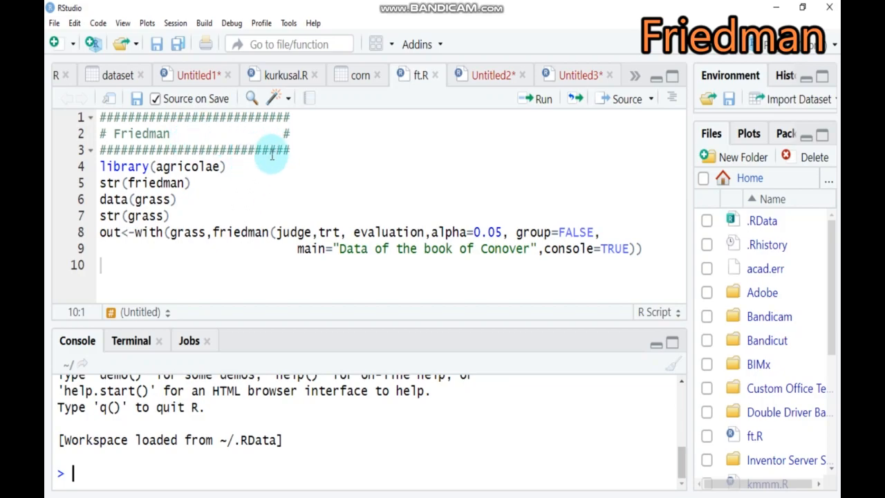
Run the script lines that load the agricolae library and display the structure of the friedman function
left_click(235, 166)
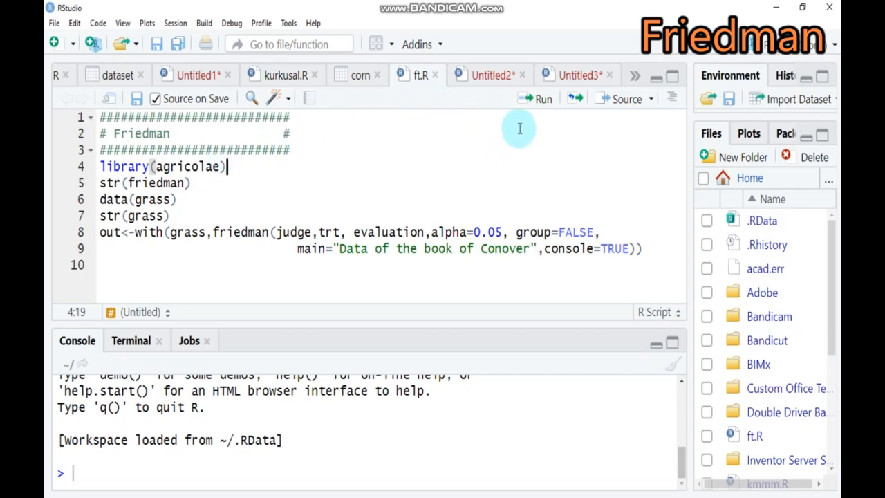
left_click(527, 102)
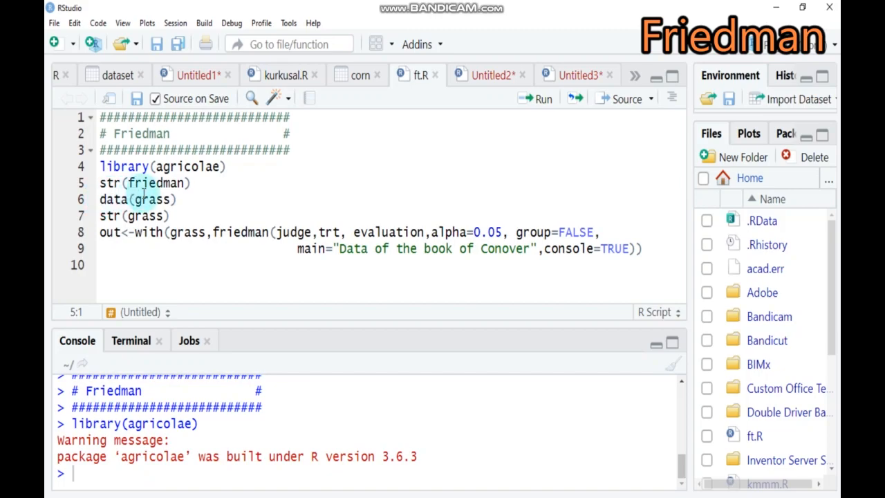
left_click(190, 184)
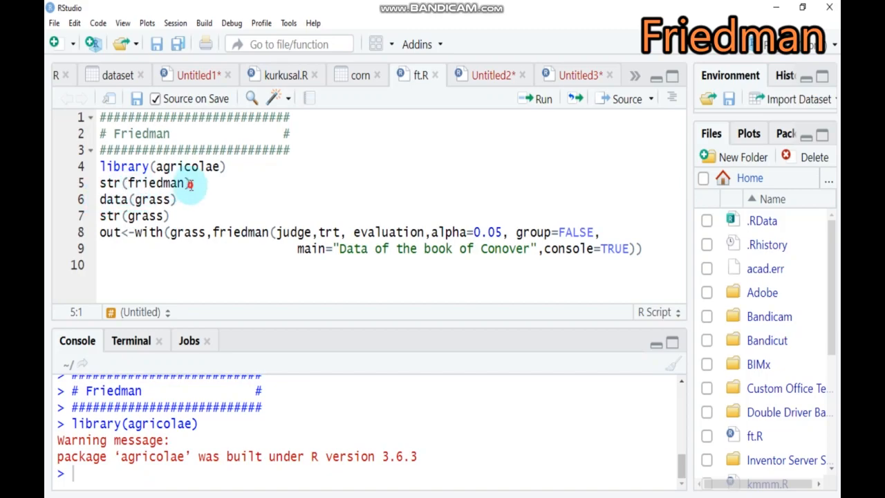
left_click(528, 100)
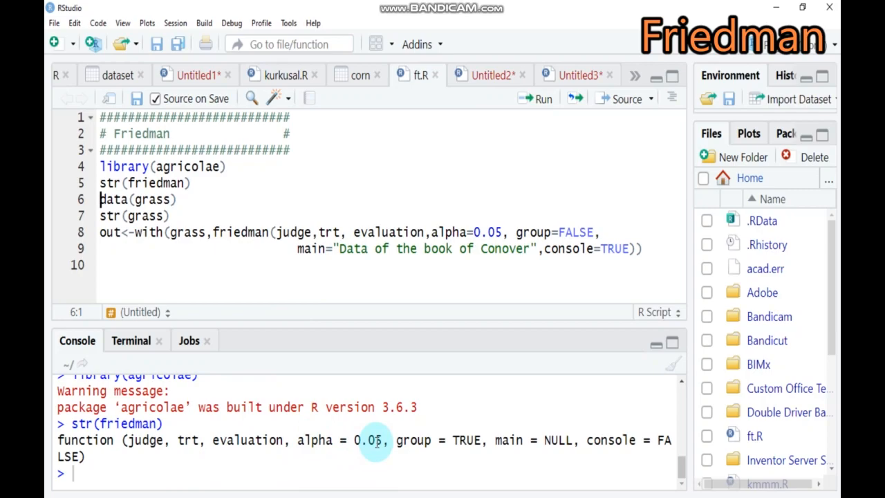
Run the script lines that load the grass dataset and display its structure
left_click(174, 200)
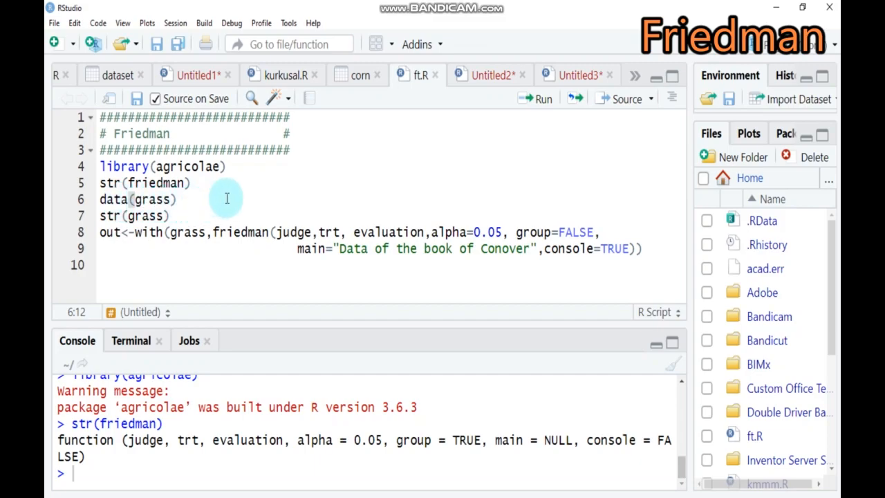
left_click(533, 107)
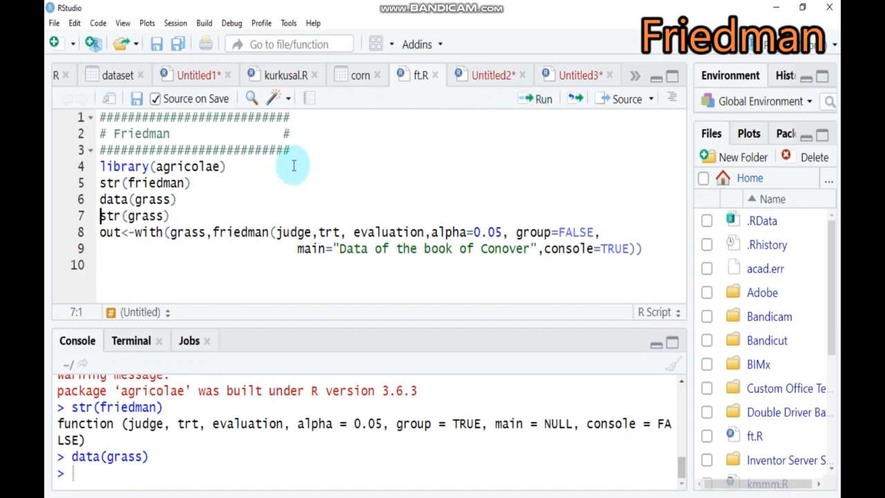
left_click(531, 107)
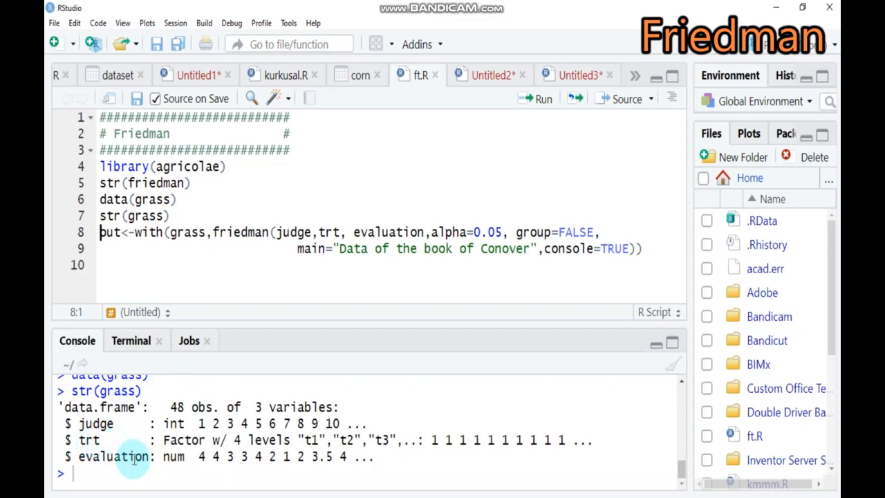
Add the line ?grass below str(grass) in the script and run it to open the dataset's documentation
left_click(180, 215)
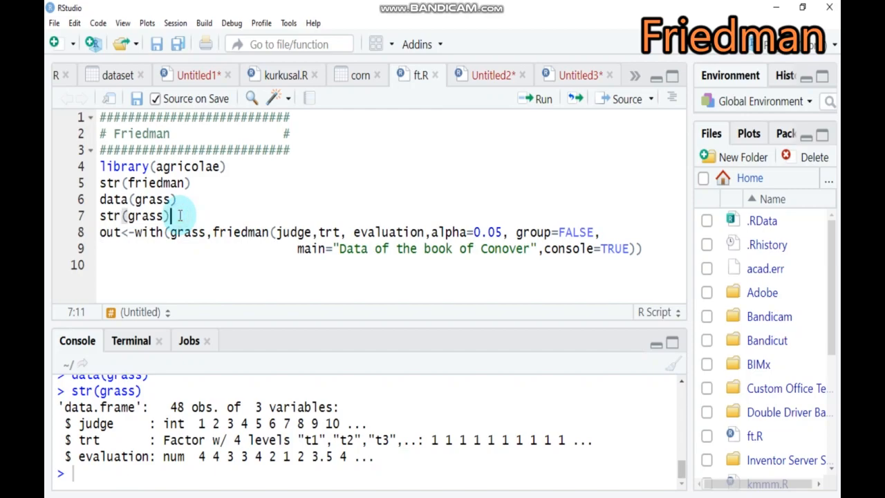
key("Return")
type("?")
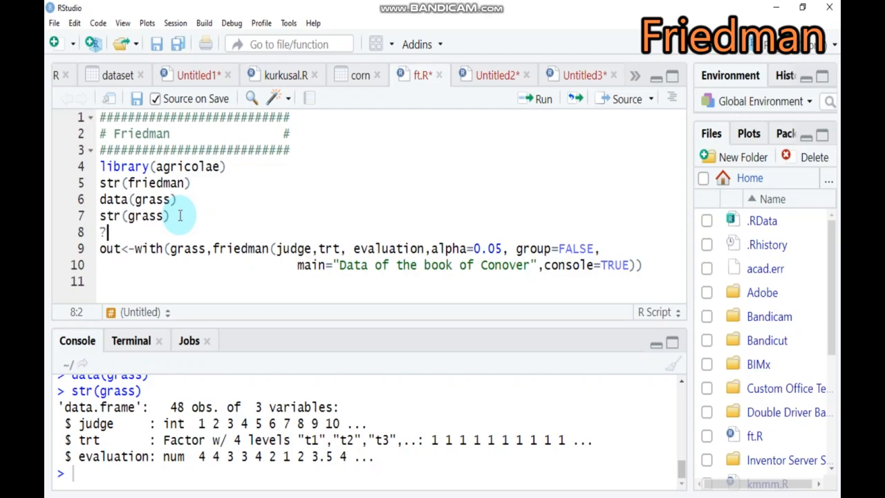
type("grass")
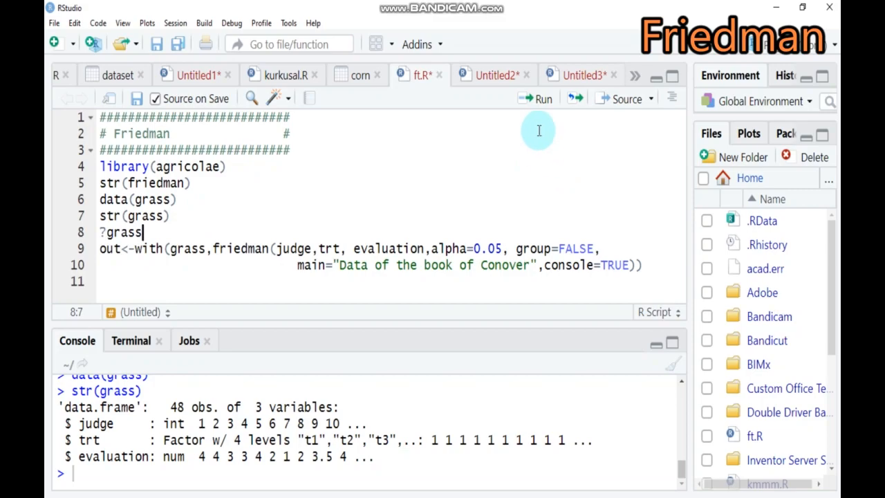
left_click(538, 104)
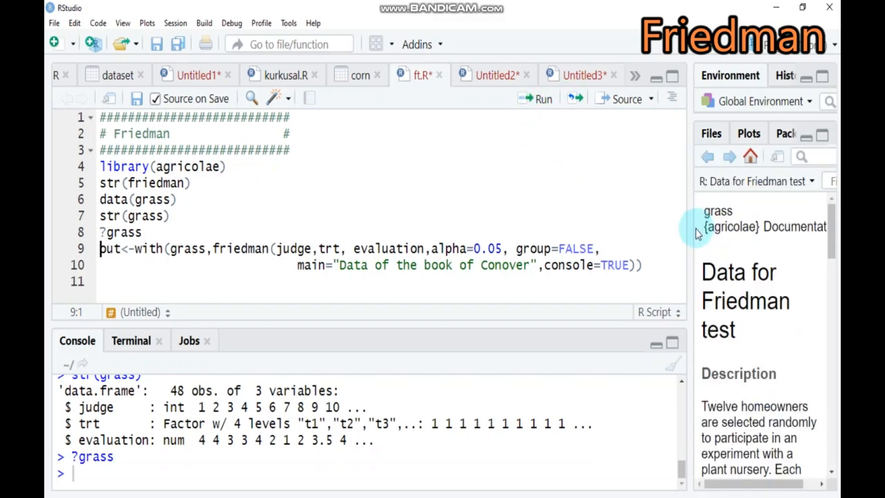
Widen the help area to read the grass dataset documentation, then narrow it again to restore space for the script
left_click_drag(689, 211, 544, 194)
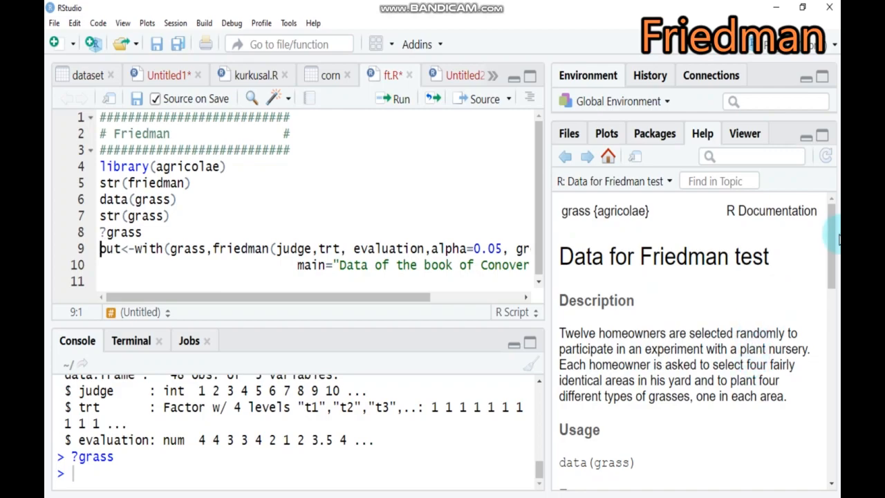
mouse_move(836, 238)
left_mouse_down()
mouse_move(828, 428)
mouse_move(829, 236)
left_mouse_up()
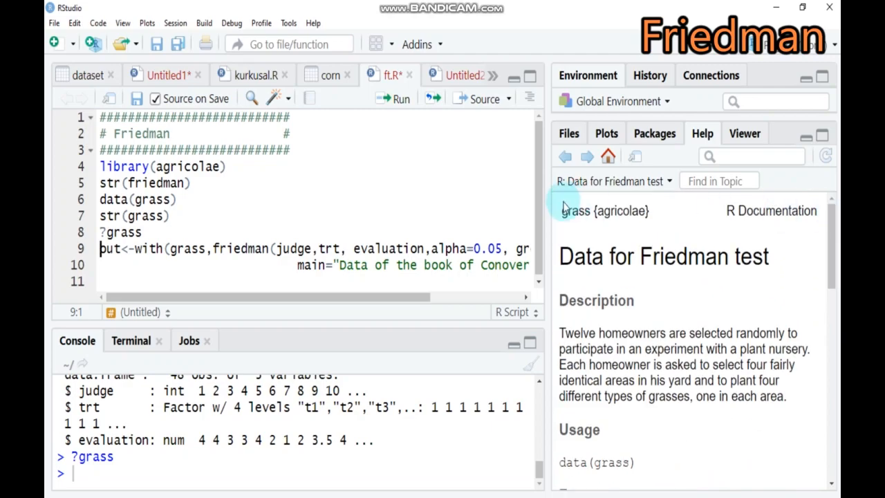
left_click_drag(555, 214, 714, 227)
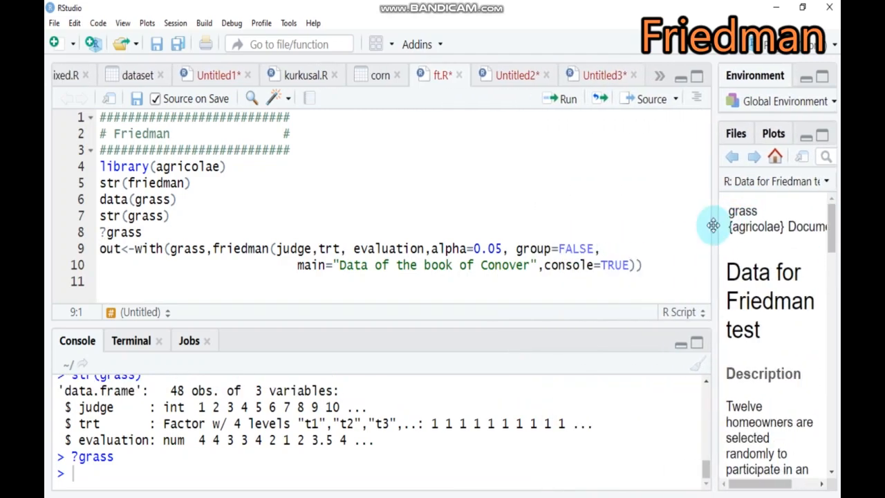
Add the line show(grass) below ?grass, run it, and view the first rows of the printed data
left_click(163, 232)
key("Return")
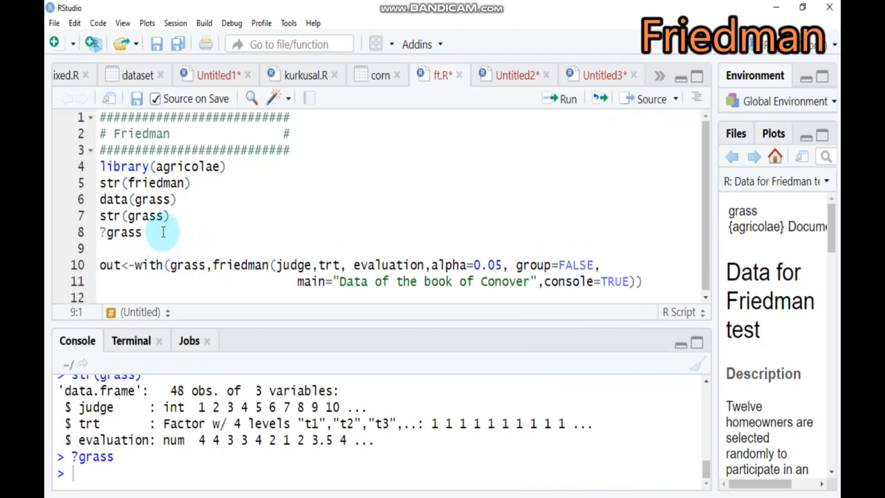
type("show")
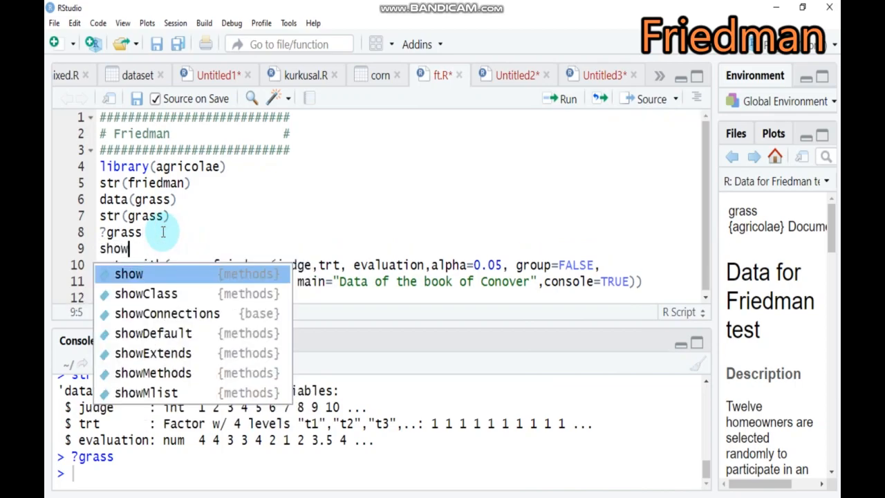
type("(grass")
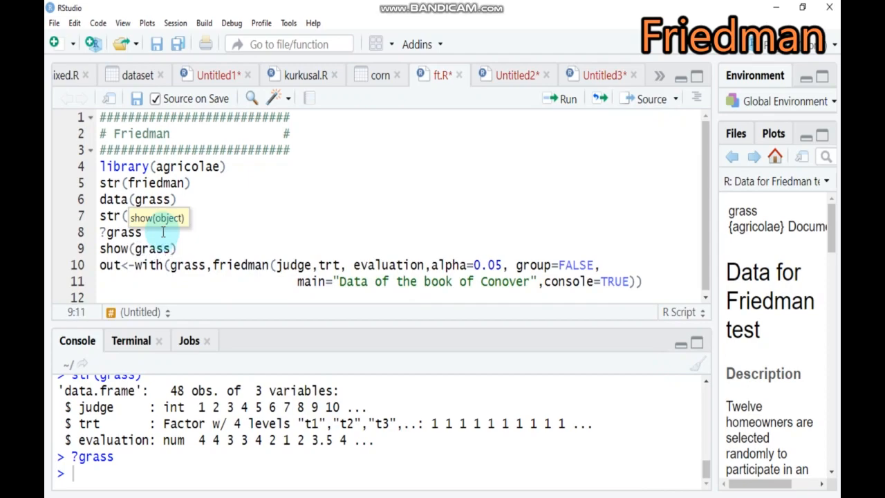
left_click(565, 101)
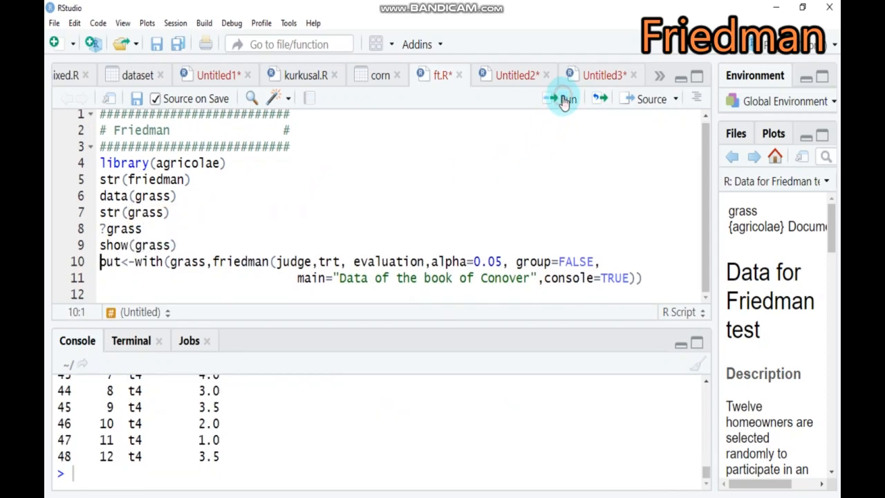
left_click_drag(705, 473, 702, 430)
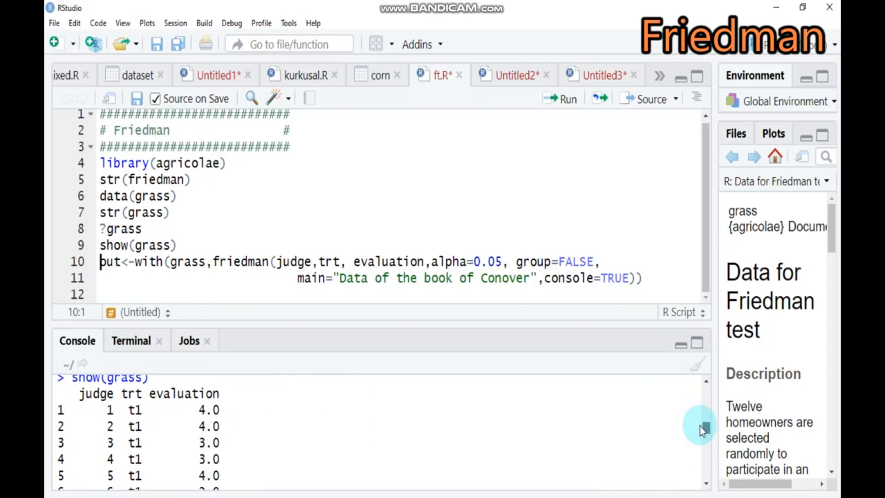
Rename the object that stores the friedman call's result with the author's first name in lowercase
left_click(646, 280)
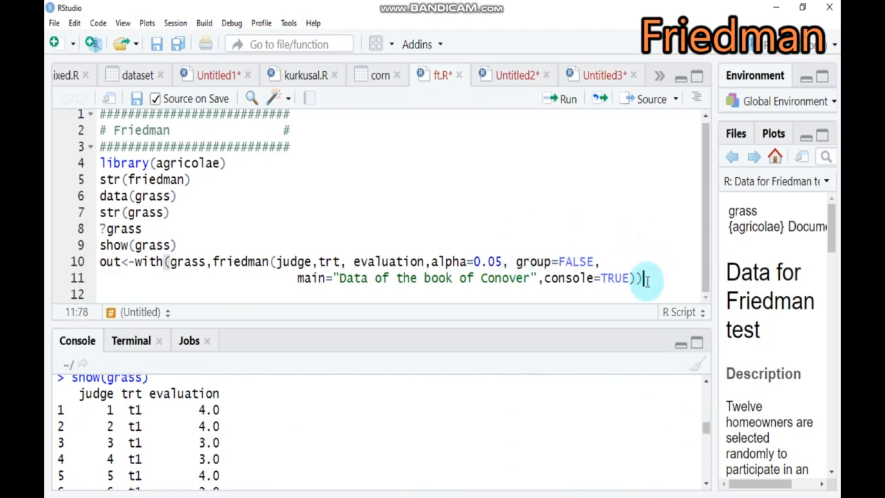
left_click(112, 261)
left_click(120, 264)
type("wakjira")
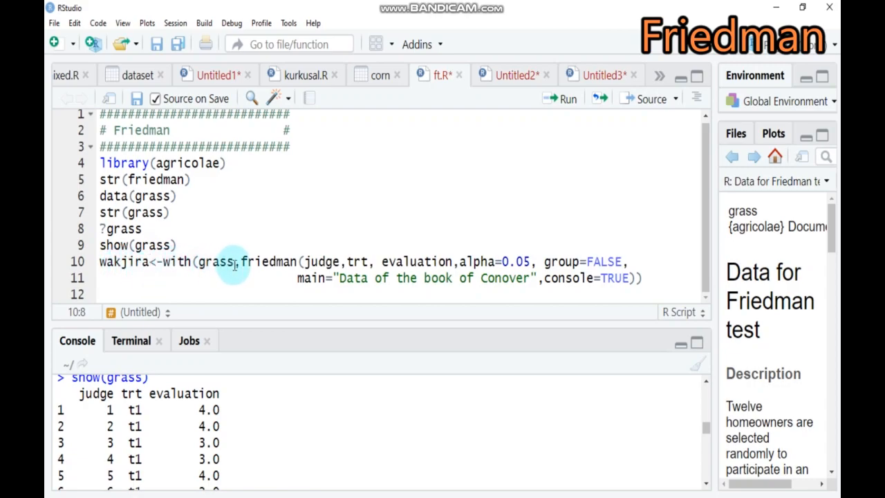
Review the arguments of the friedman call: the grass dataset, judge, trt, evaluation and the alpha level
left_click(211, 261)
double_click(211, 262)
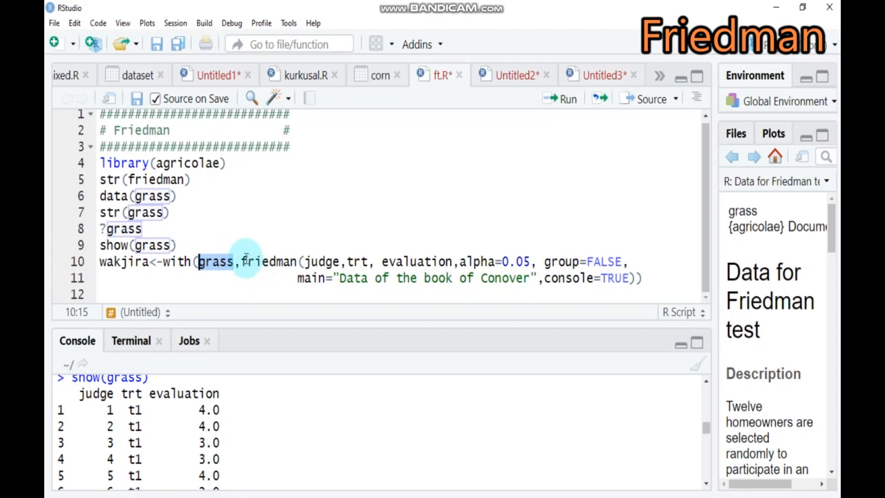
mouse_move(245, 259)
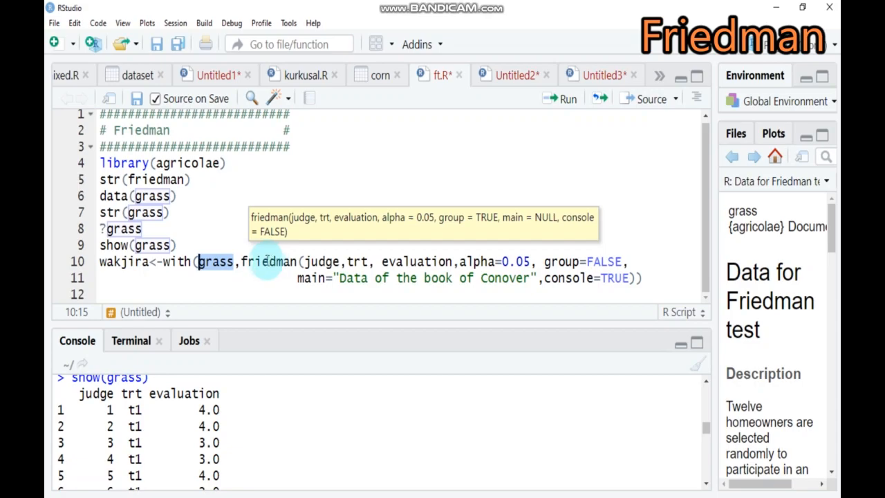
left_click(295, 262)
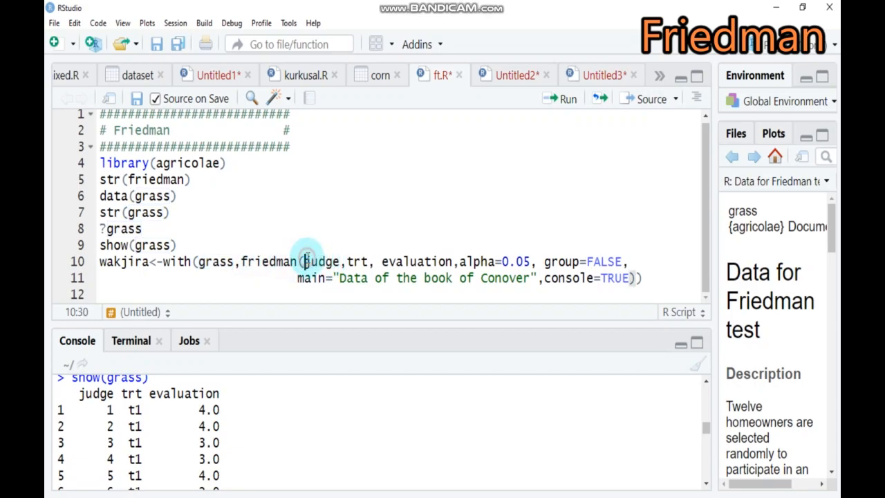
left_click_drag(304, 261, 354, 260)
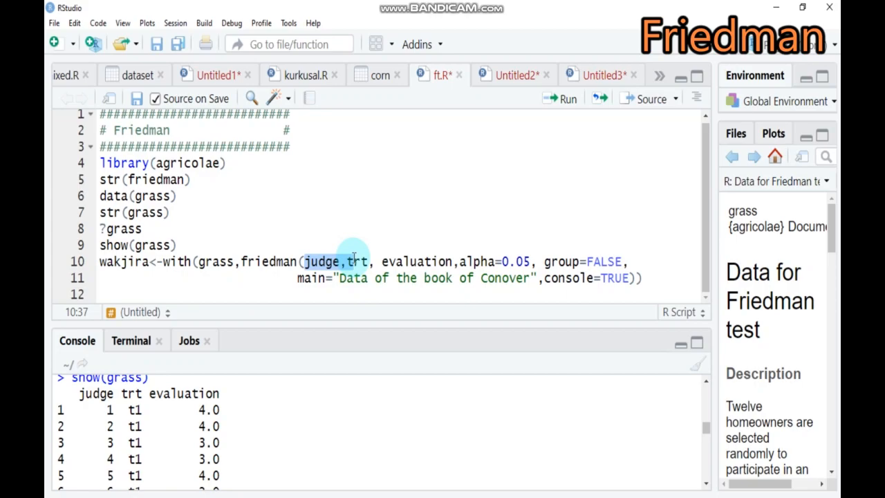
left_click_drag(354, 257, 403, 262)
left_click_drag(531, 262, 501, 266)
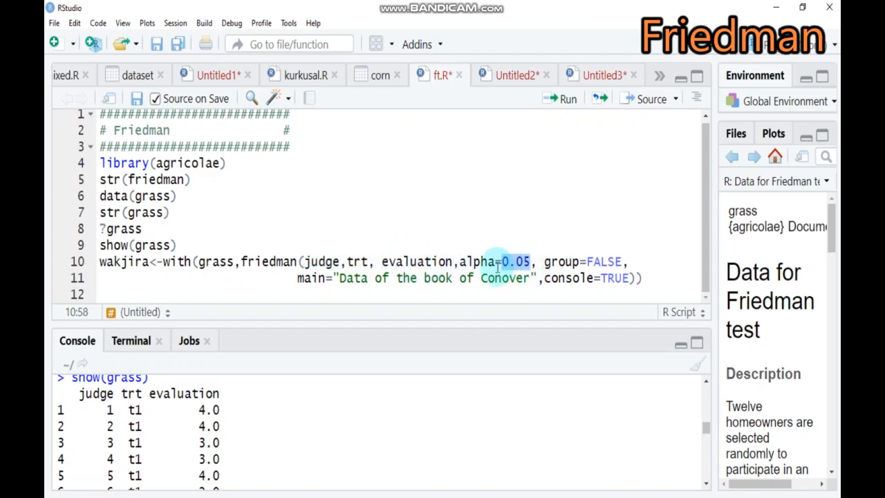
Replace the main title in the friedman call with the author's first name followed by "Result"
left_click(339, 280)
left_click_drag(340, 279, 531, 278)
type("Wakjira")
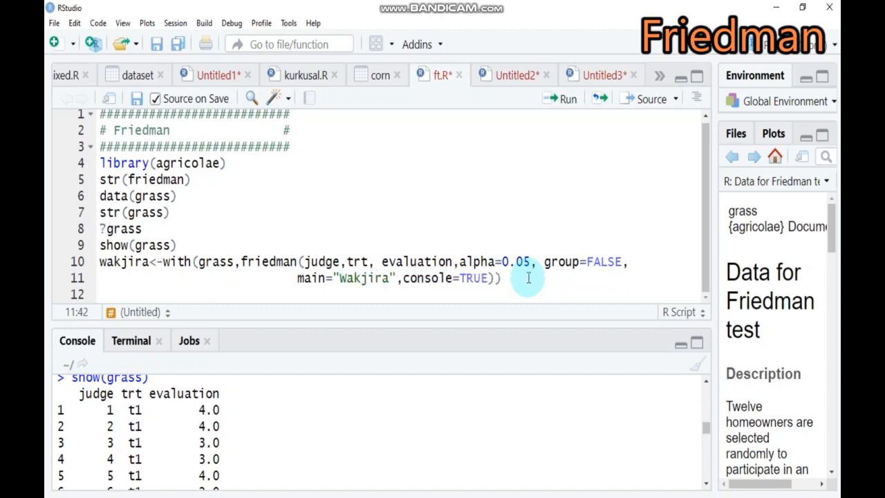
type(" Res")
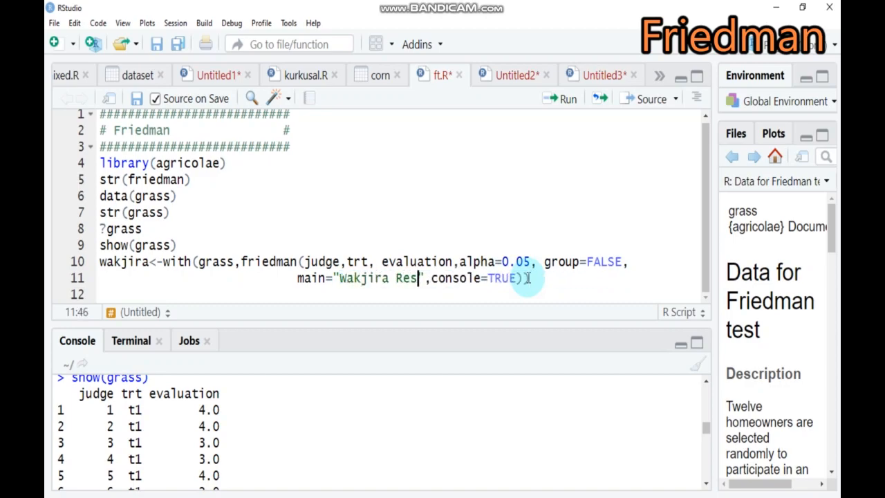
type("ult")
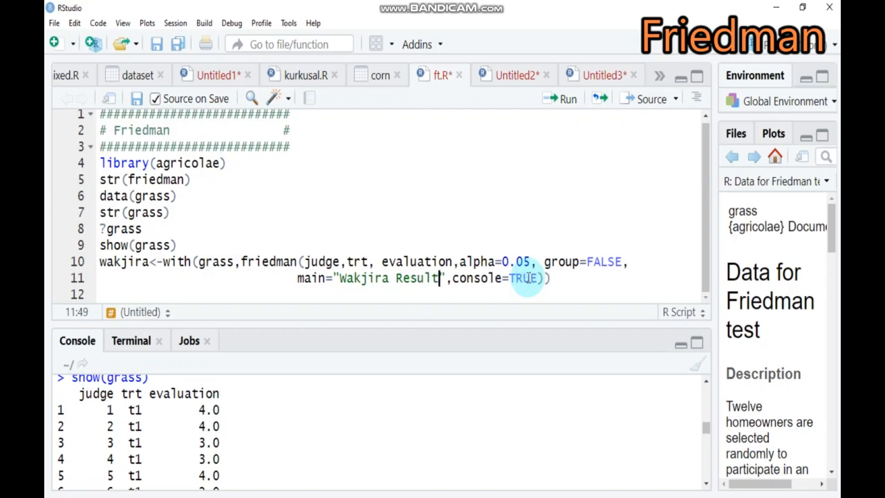
Run the complete two-line friedman call on the grass data
left_click(553, 280)
left_click_drag(553, 280, 99, 262)
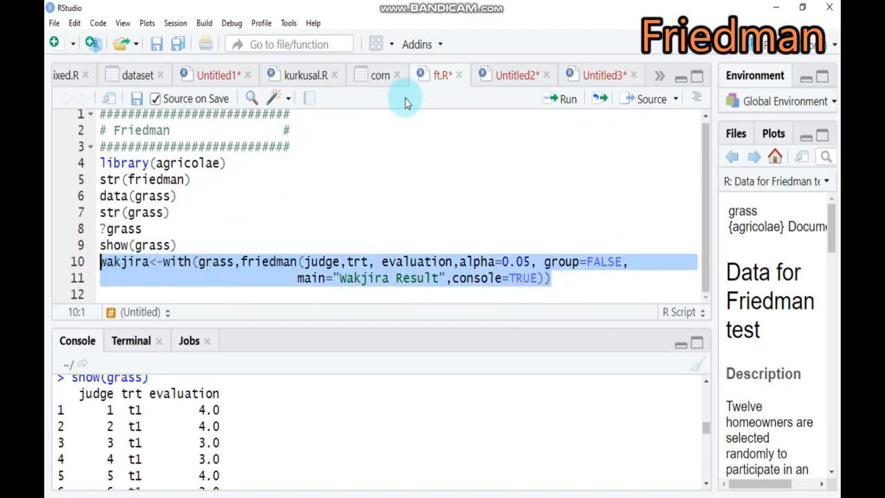
left_click(566, 101)
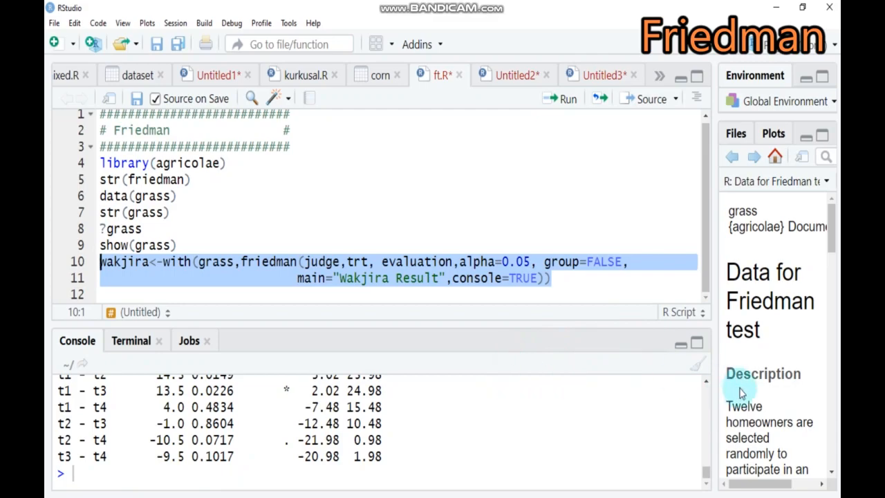
Enlarge the console and examine the Friedman output, from the rank sums and test statistics to the post hoc treatment comparisons
left_click(705, 381)
left_click(705, 382)
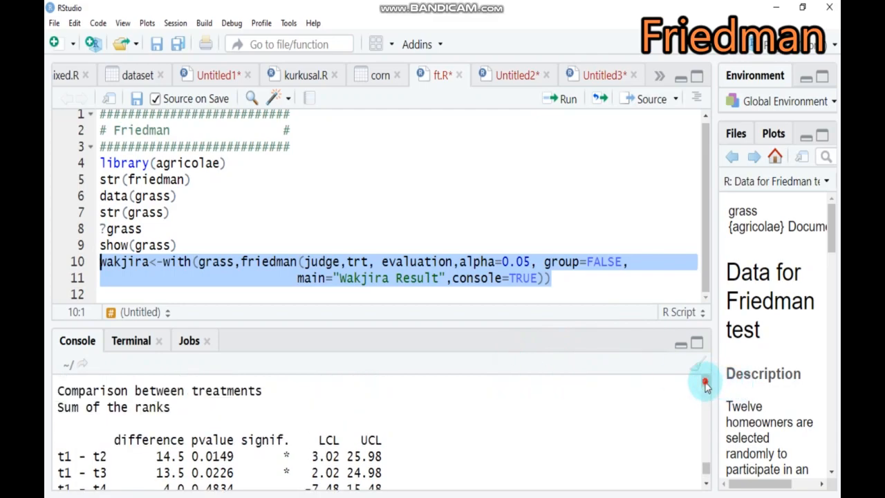
left_click(705, 382)
left_click(705, 382)
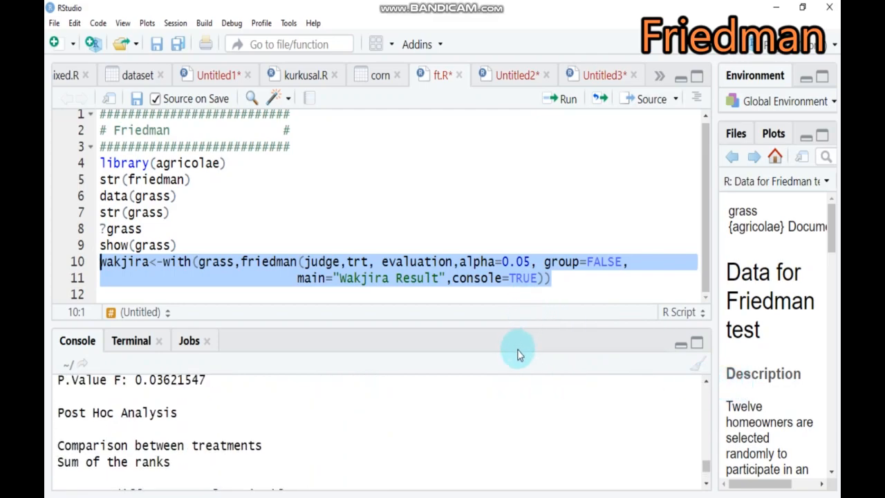
left_click_drag(516, 320, 517, 103)
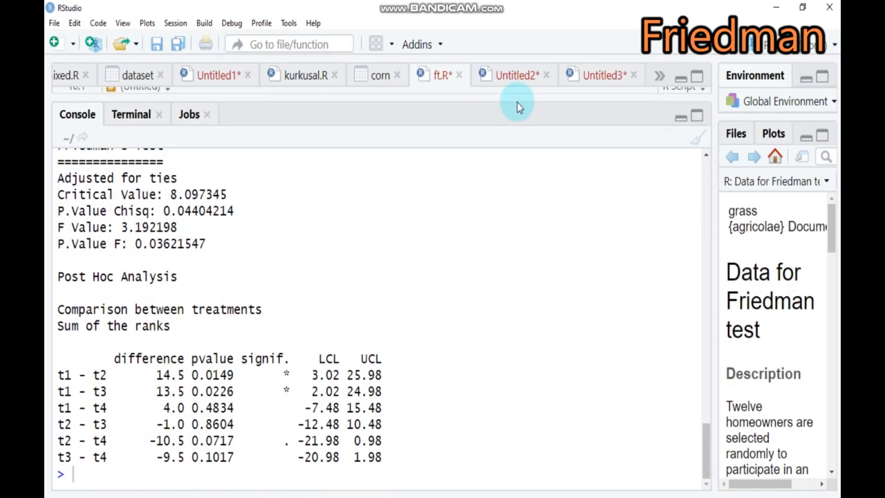
left_click(705, 149)
left_click(705, 151)
left_click(706, 151)
left_click(706, 151)
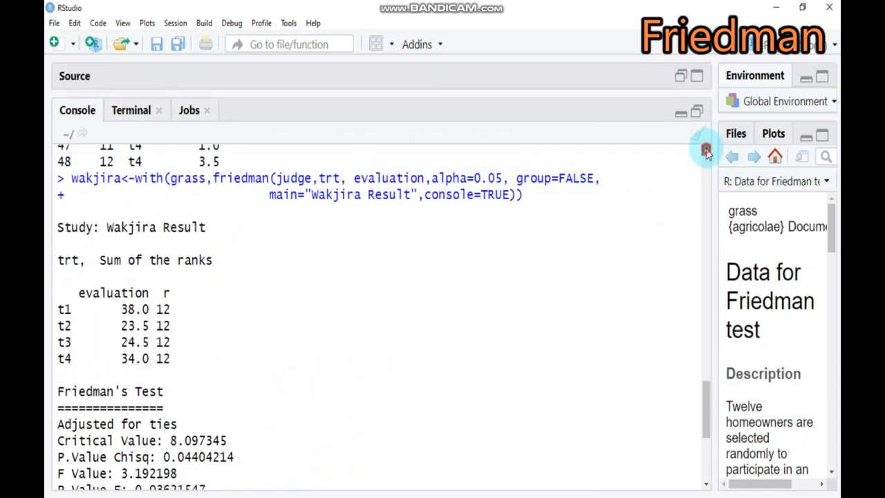
left_click(706, 151)
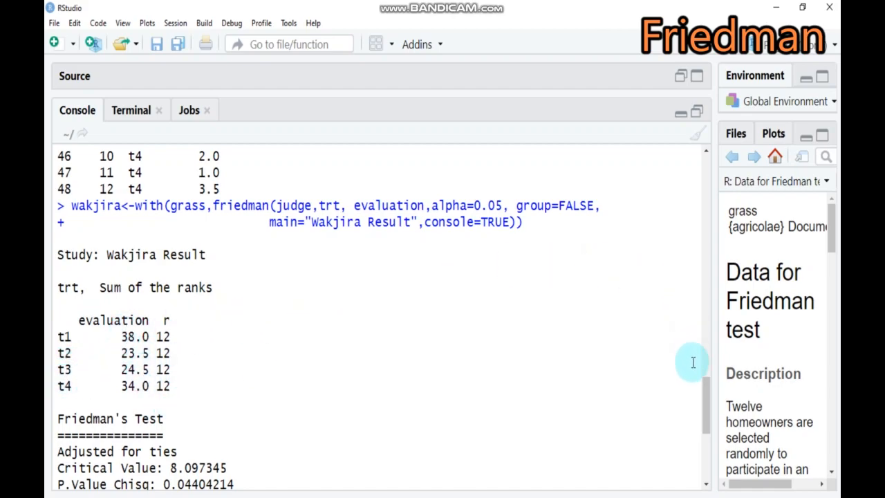
left_click_drag(707, 393, 706, 412)
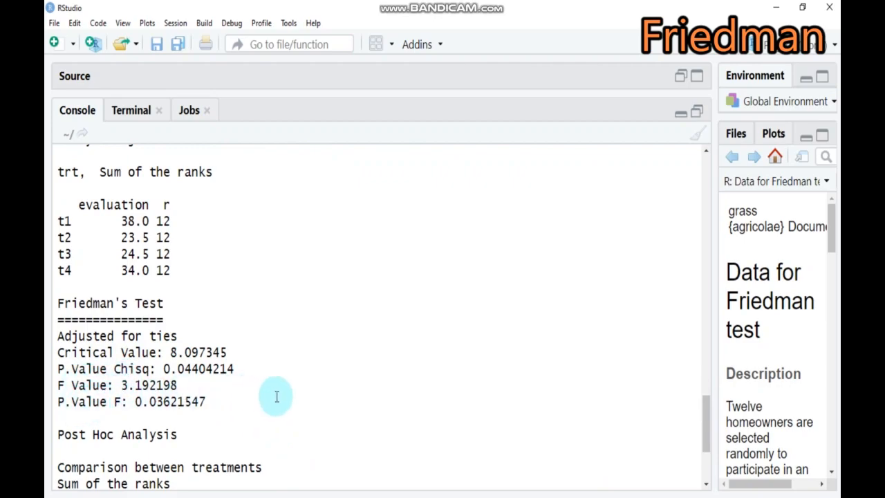
left_click_drag(707, 407, 713, 443)
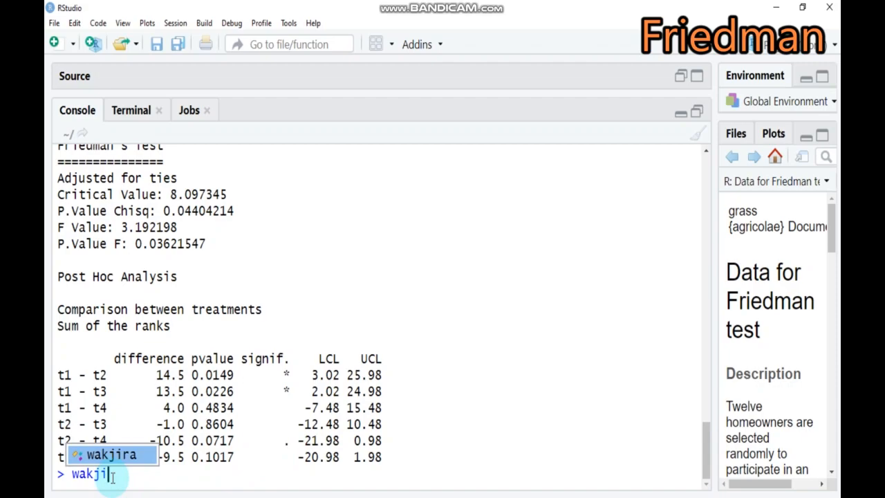
Enter the author's contact e-mail address at the console prompt without running it
key("Tab")
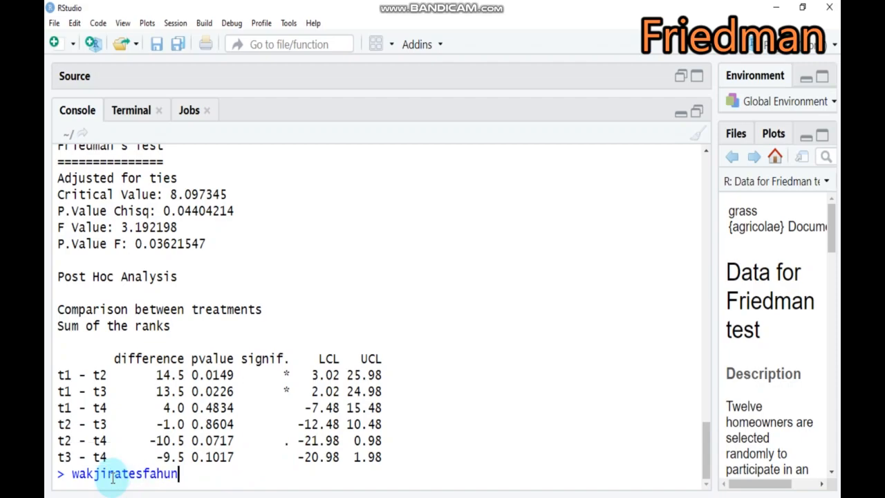
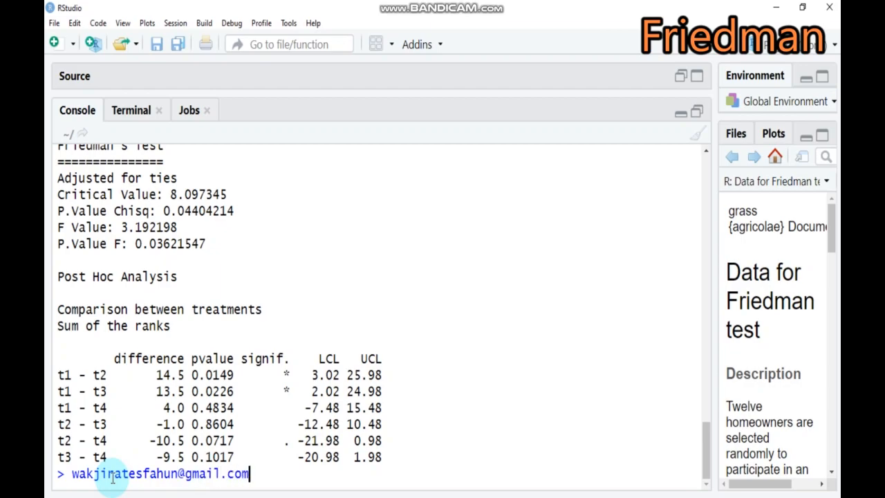